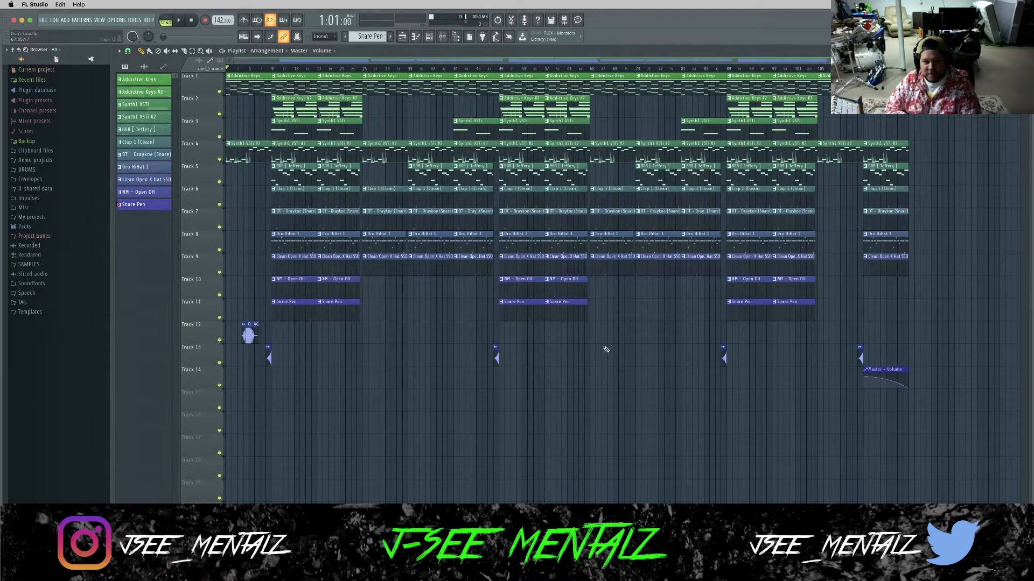
Step: Open the Addictive Keys pattern in the piano roll, bring its whole chord progression into view and play it
left_click(494, 94)
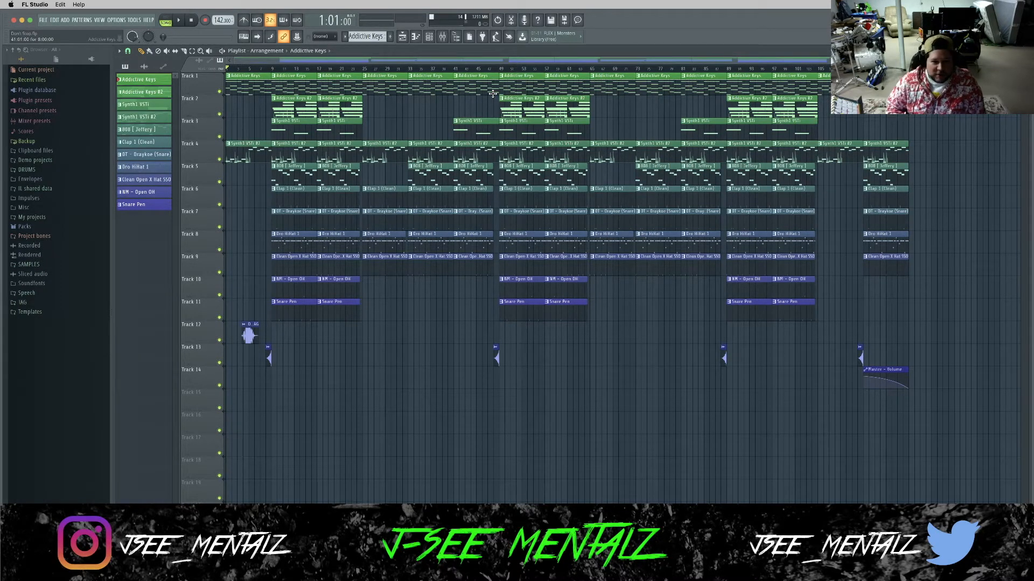
double_click(263, 87)
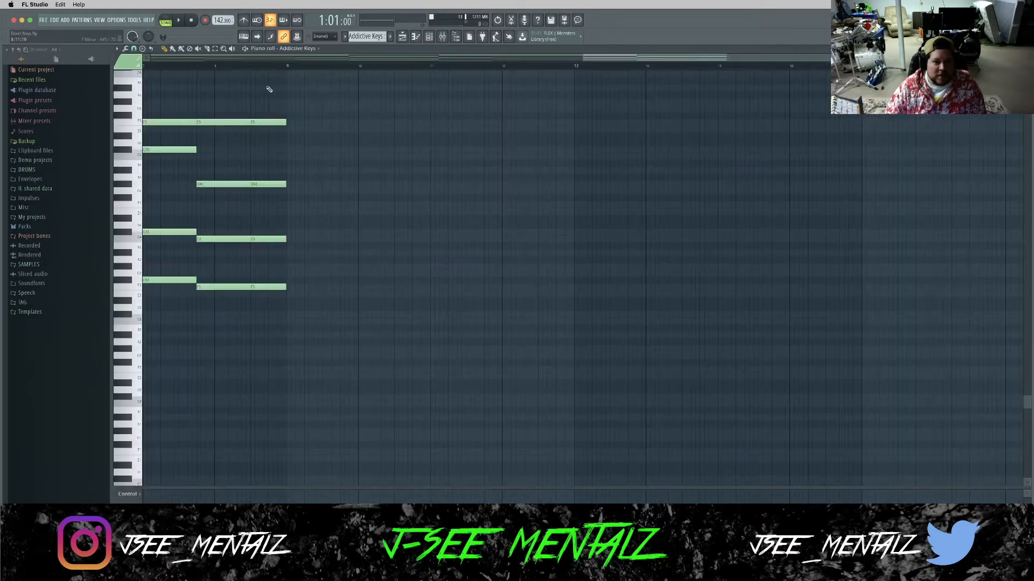
left_click_drag(611, 58, 148, 59)
scroll(346, 161, "up", 3)
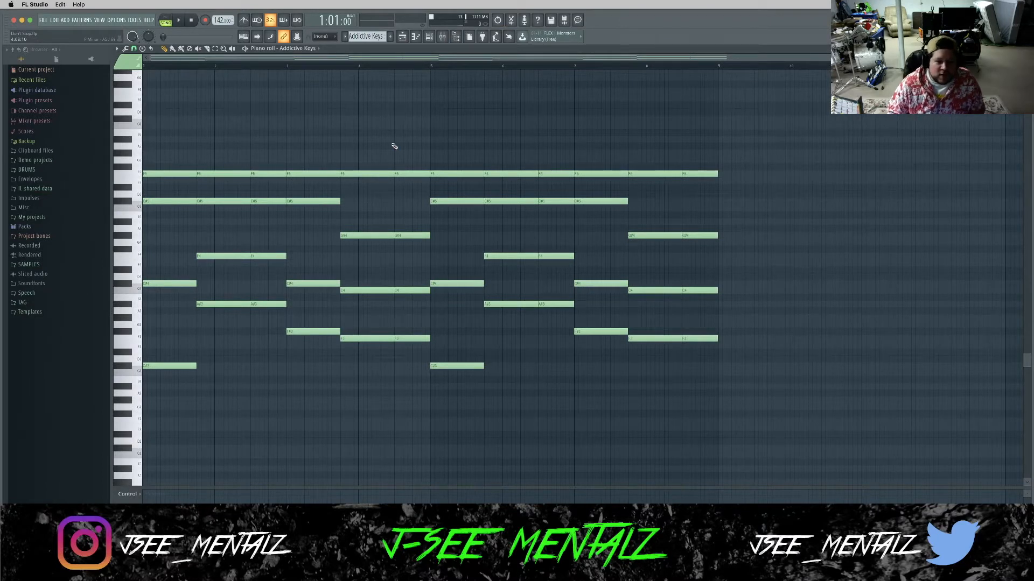
key("space")
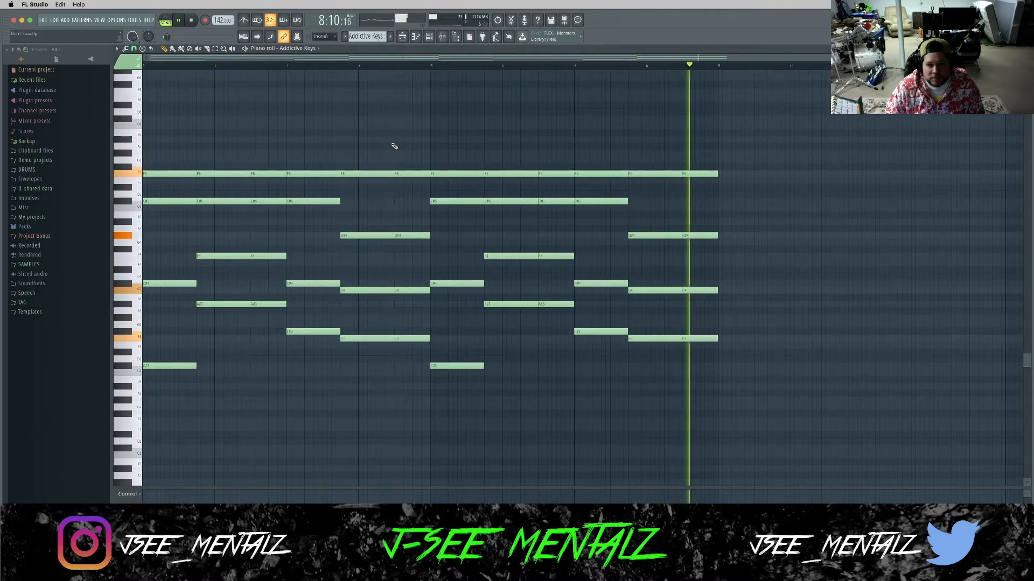
key("space")
Step: Play the Synth1 VSTi pattern in the piano roll, stop playback and return to the playlist
key("F5")
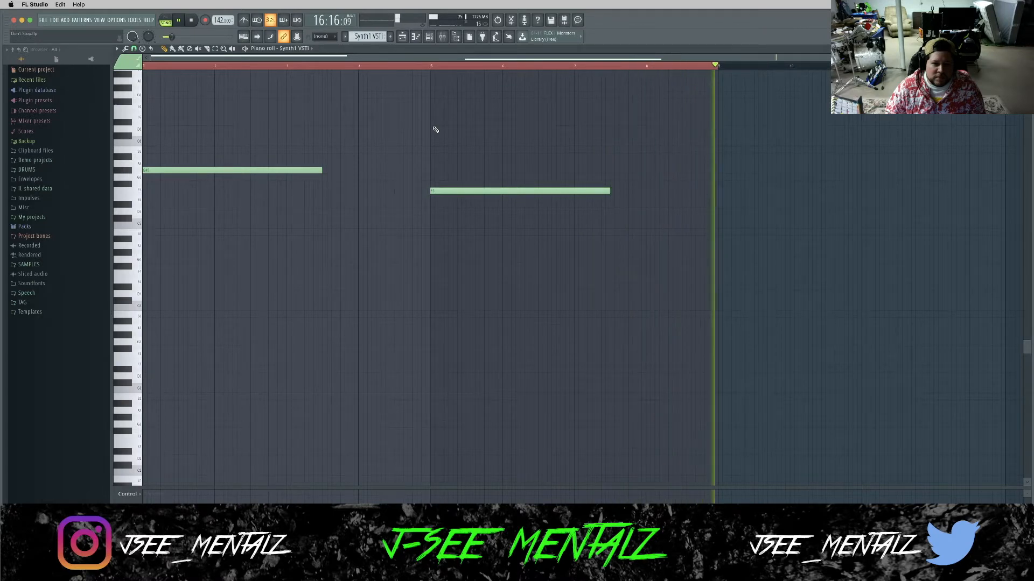
key("space")
key("F5")
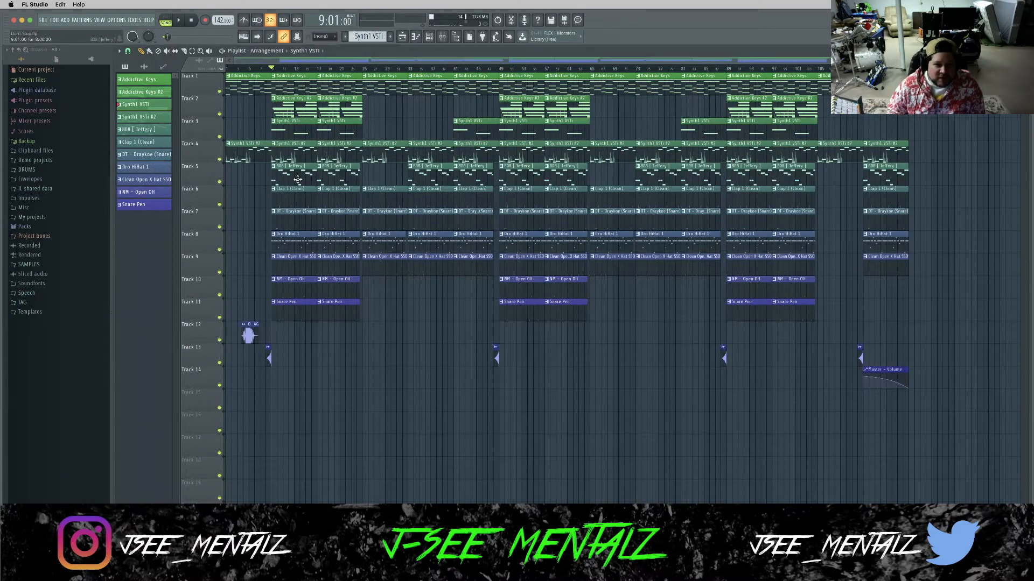
Step: Show the Synth1 VSTi #2 melody in the piano roll, play it through and return to the playlist
key("F7")
key("space")
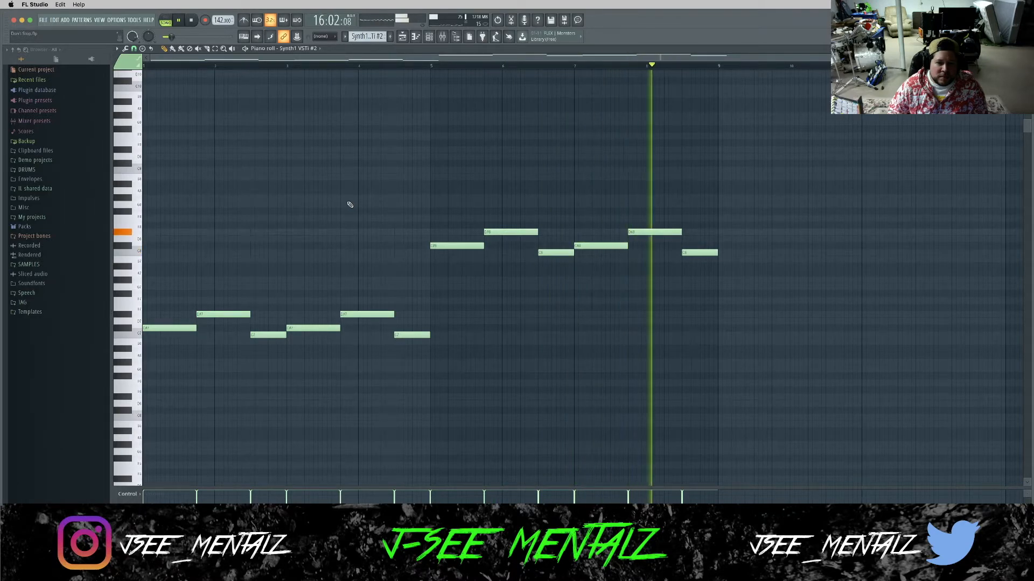
key("space")
key("F5")
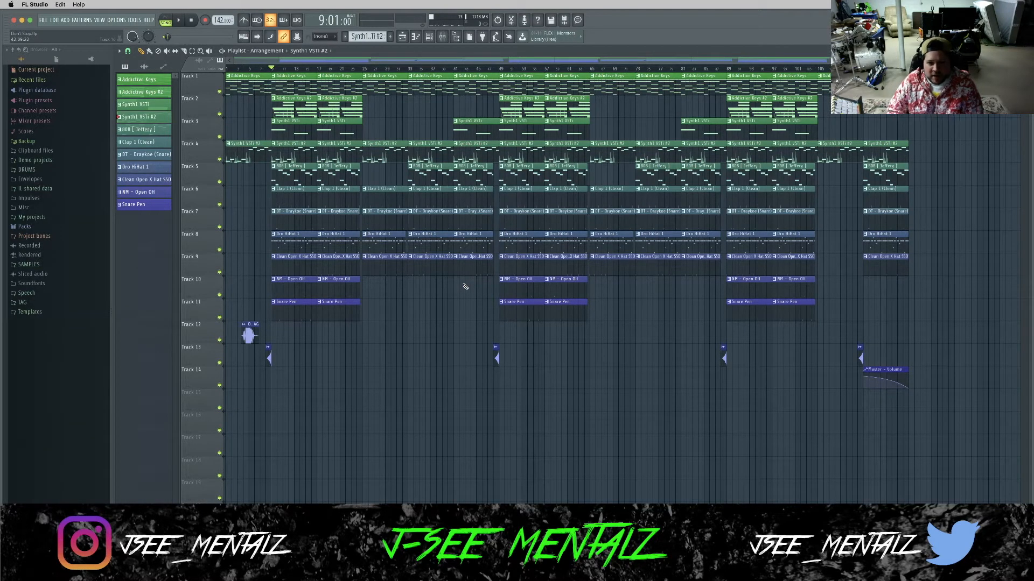
Step: Play the Addictive Keys #2 pattern with its notes shown in the piano roll and return to the playlist
key("space")
key("F7")
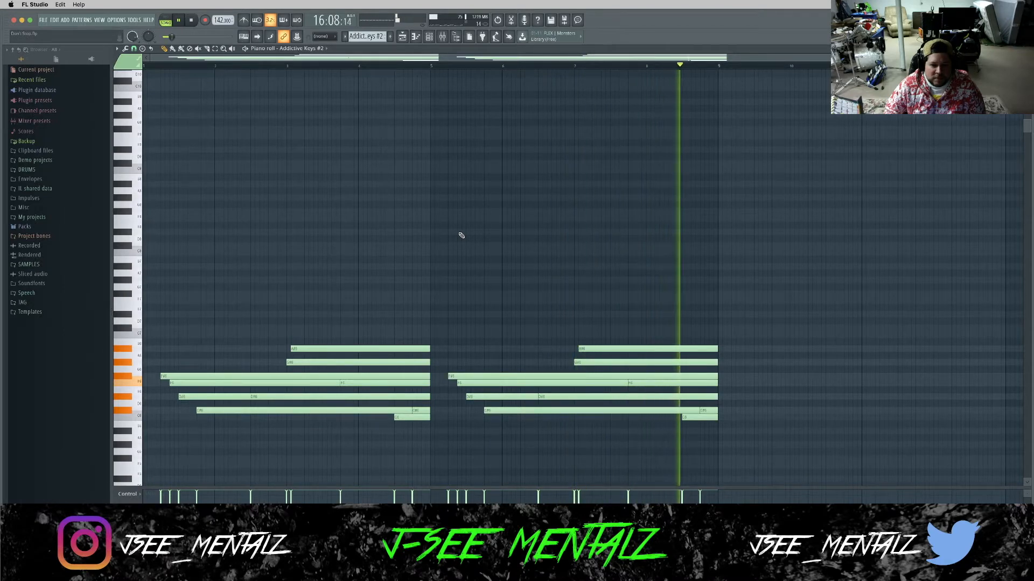
key("space")
key("F5")
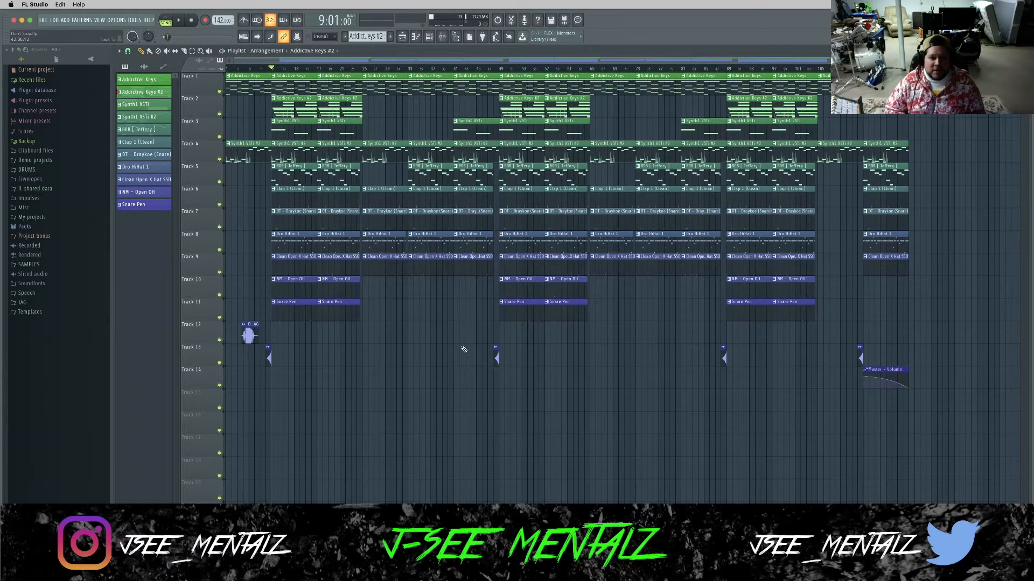
Step: Play the arrangement in the playlist from bar 9 twice, stopping after each pass
key("space")
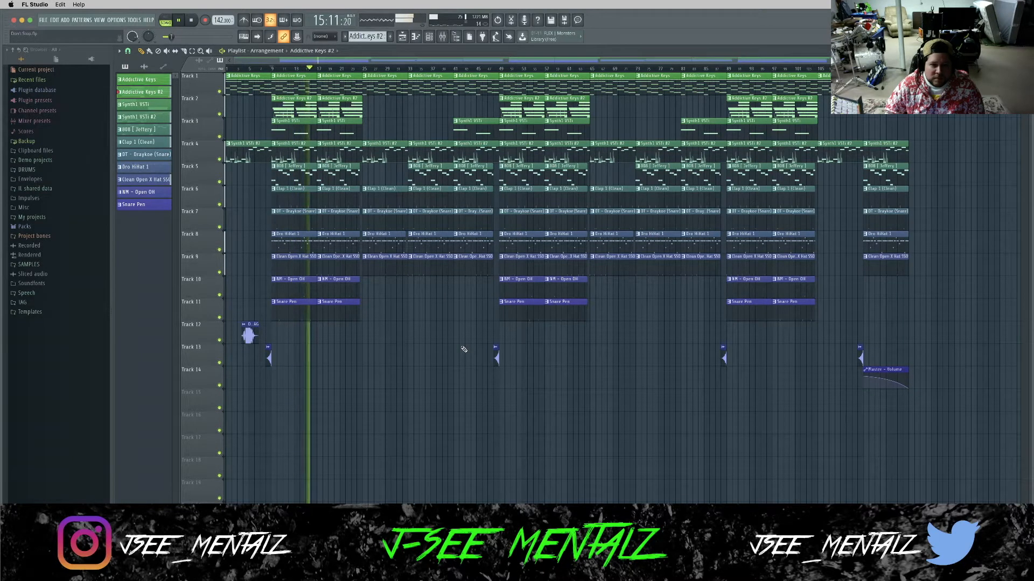
key("space")
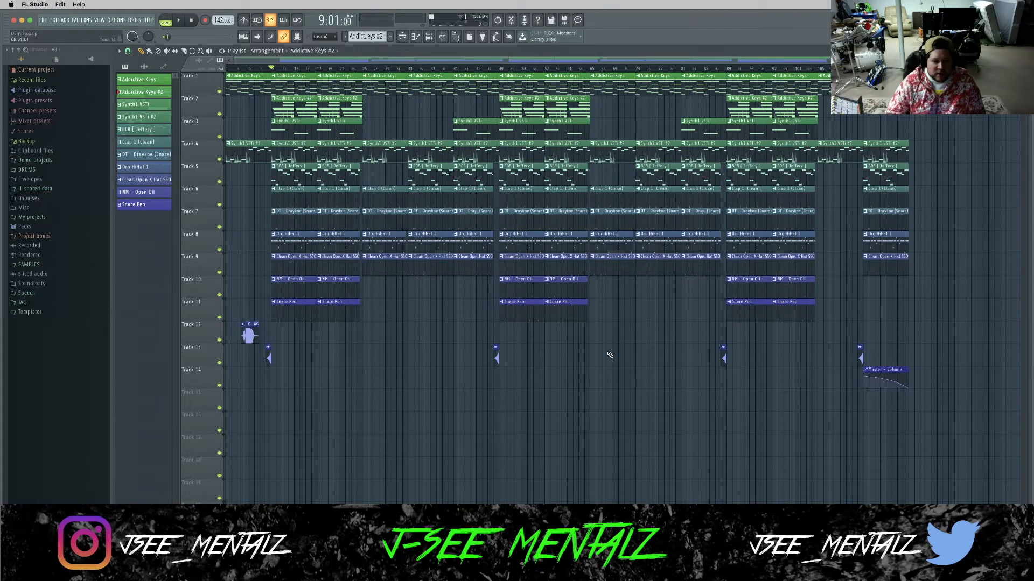
key("space")
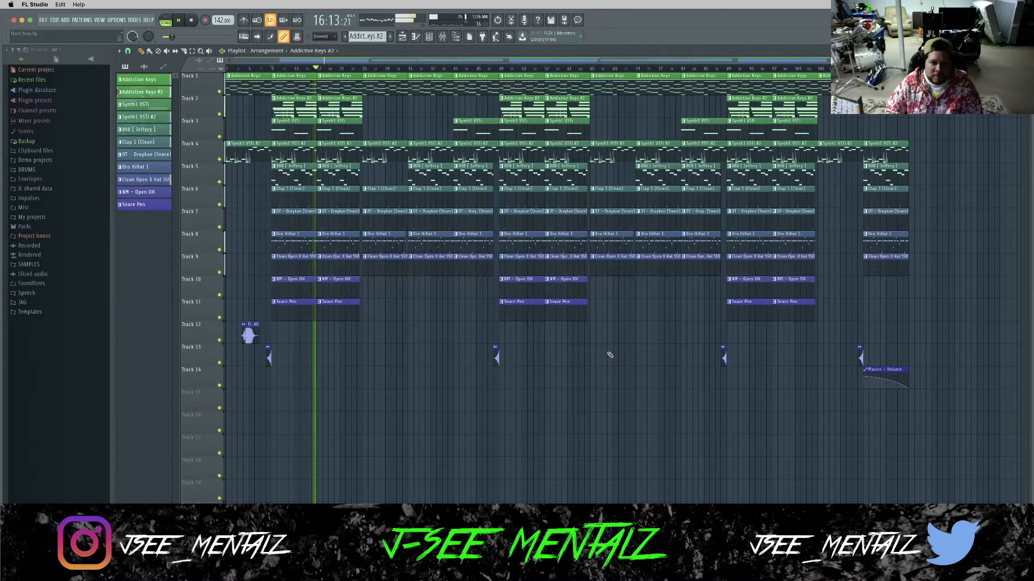
key("space")
Step: Open the mixer, play the arrangement from bar 9 twice with it showing, and select the Addictive Keys track between passes
key("F9")
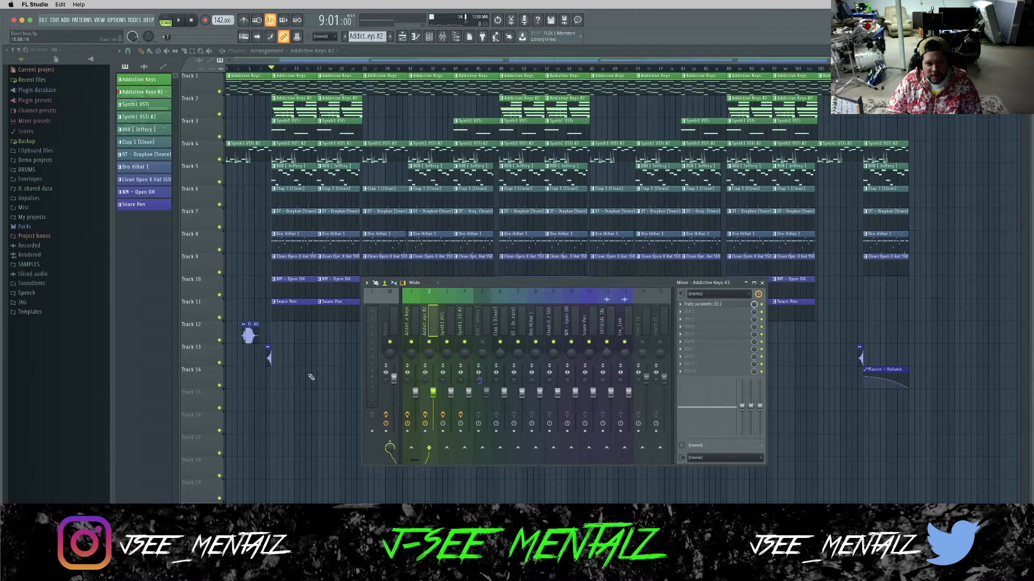
key("space")
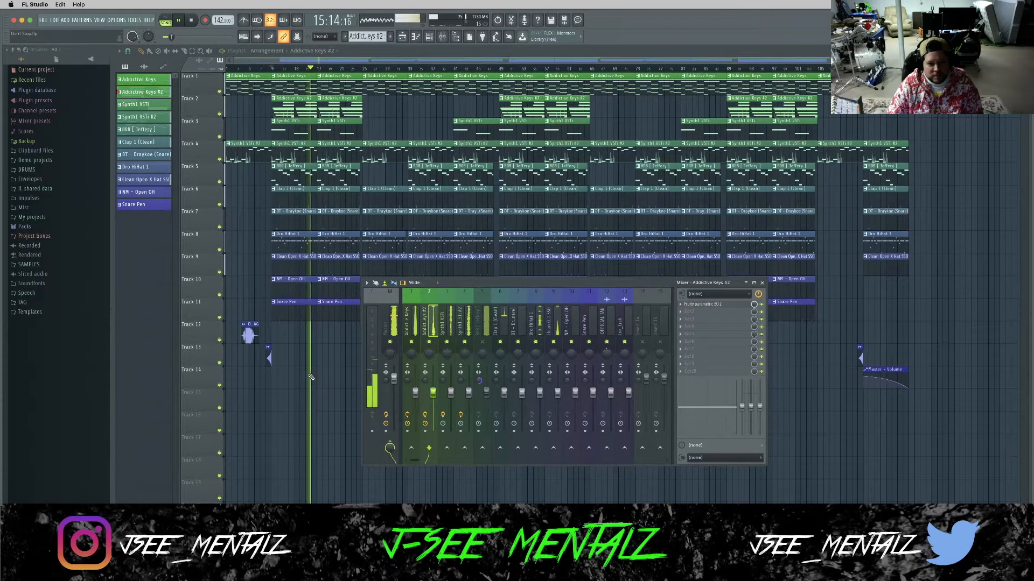
key("space")
left_click(415, 325)
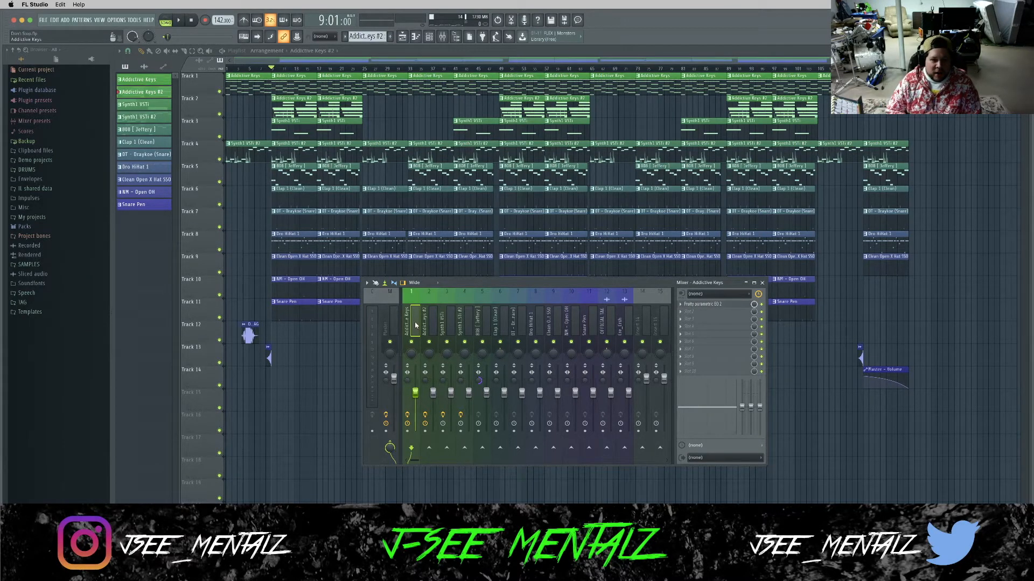
key("space")
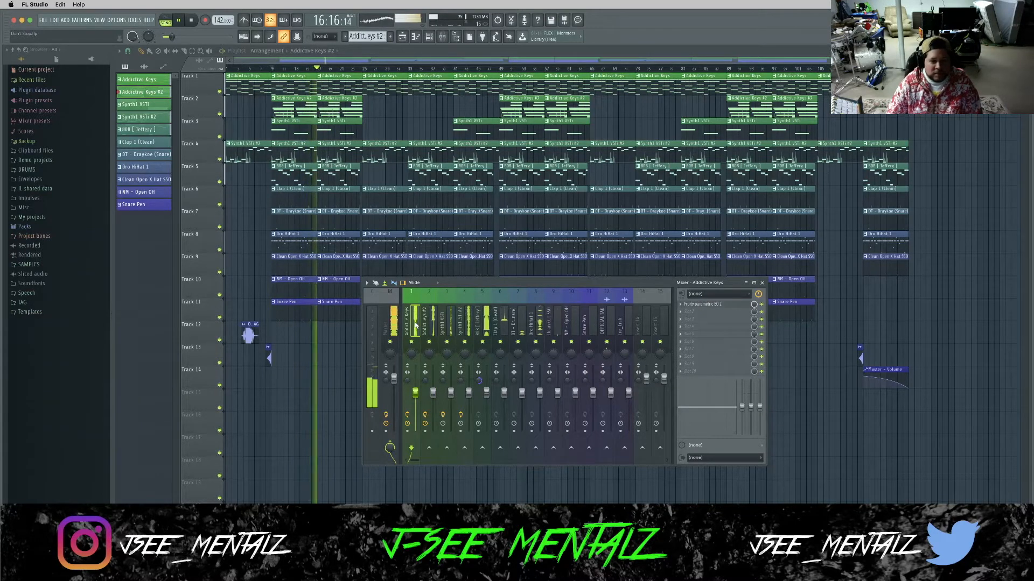
key("space")
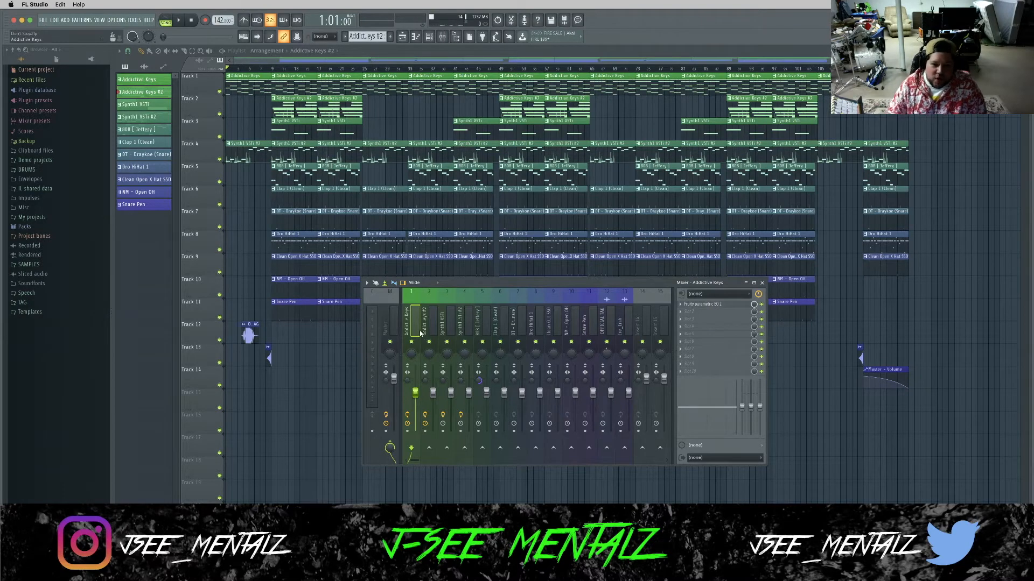
Step: Inspect the Fruity Parametric EQ 2 curves on the Addictive Keys and Addictive Keys #2 mixer tracks, closing each plugin window
left_click(715, 304)
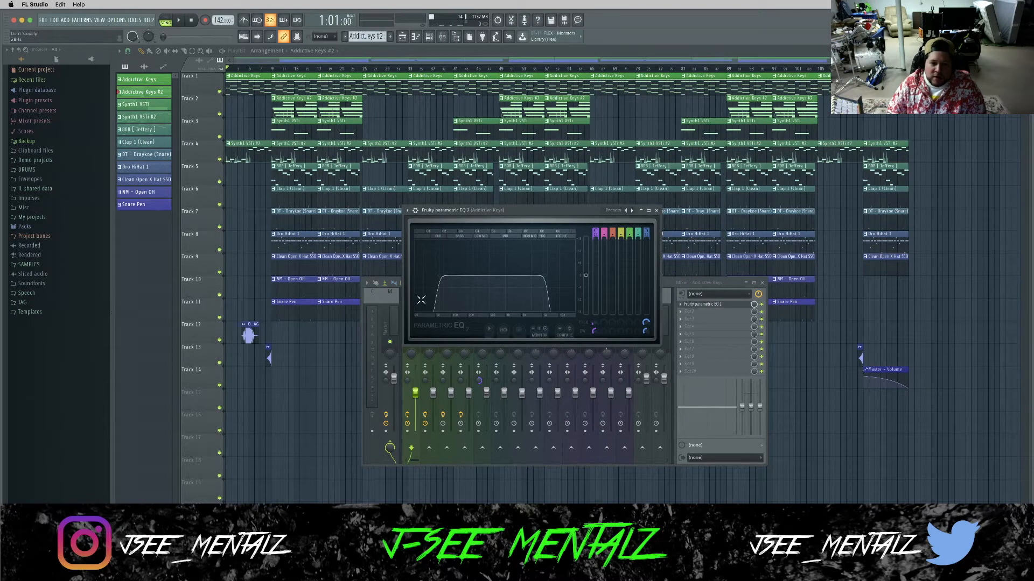
left_click(657, 211)
key("Right")
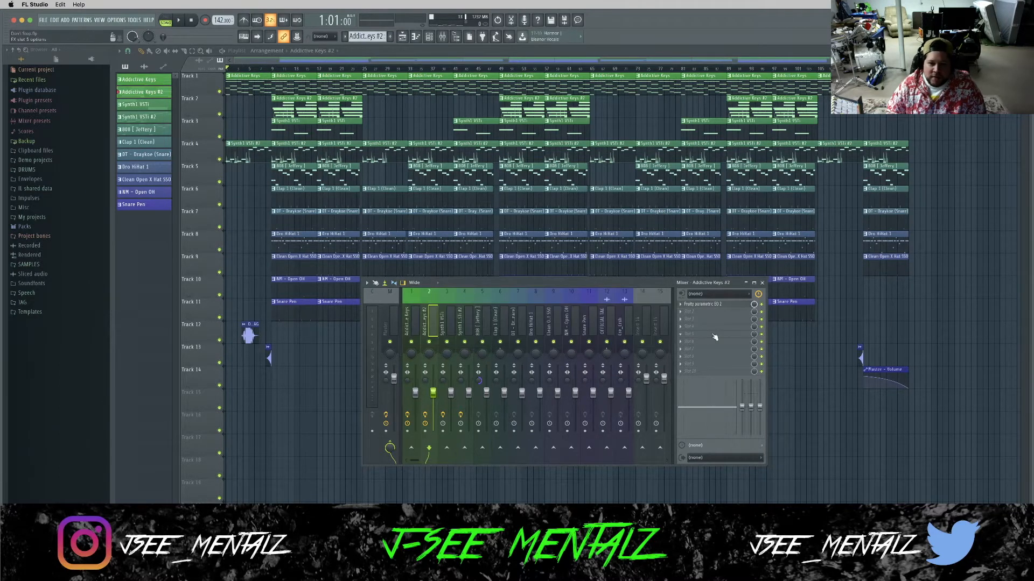
left_click(715, 305)
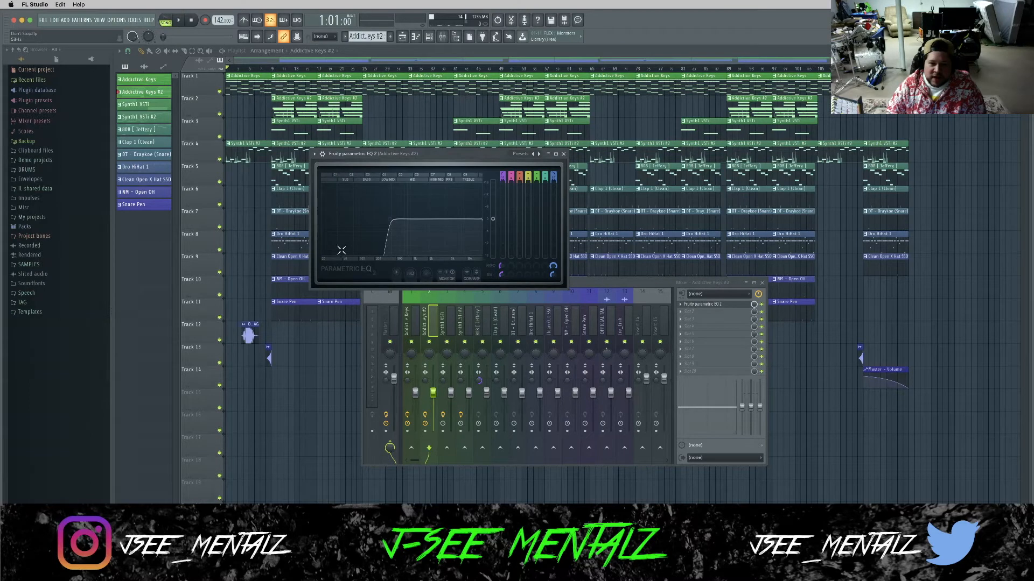
left_click(564, 154)
Step: Inspect the Fruity Parametric EQ 2 curves on the Synth1 VSTi and Synth1 VSTi #2 mixer tracks, closing each plugin window
left_click(453, 323)
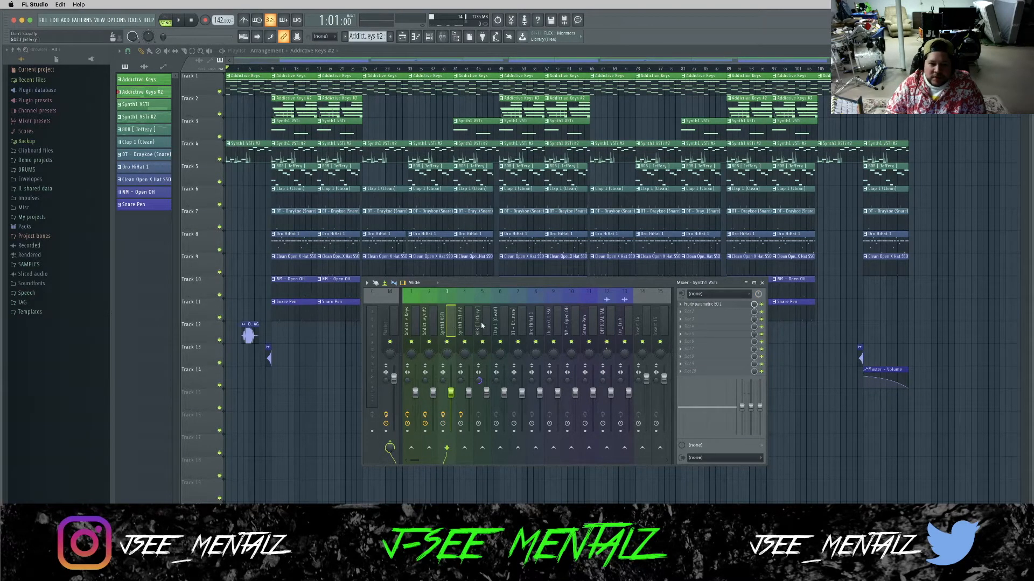
left_click(719, 305)
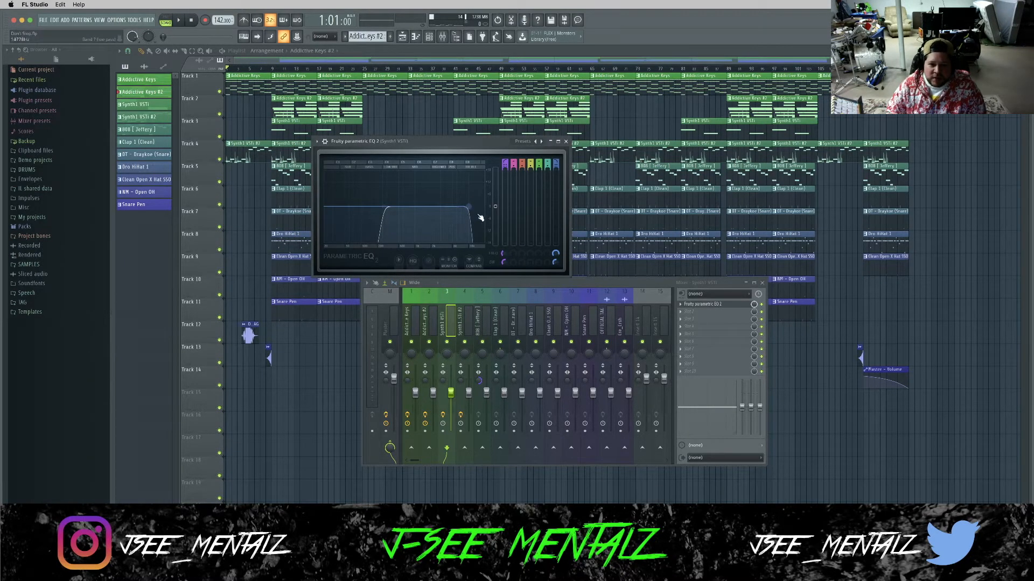
left_click(565, 141)
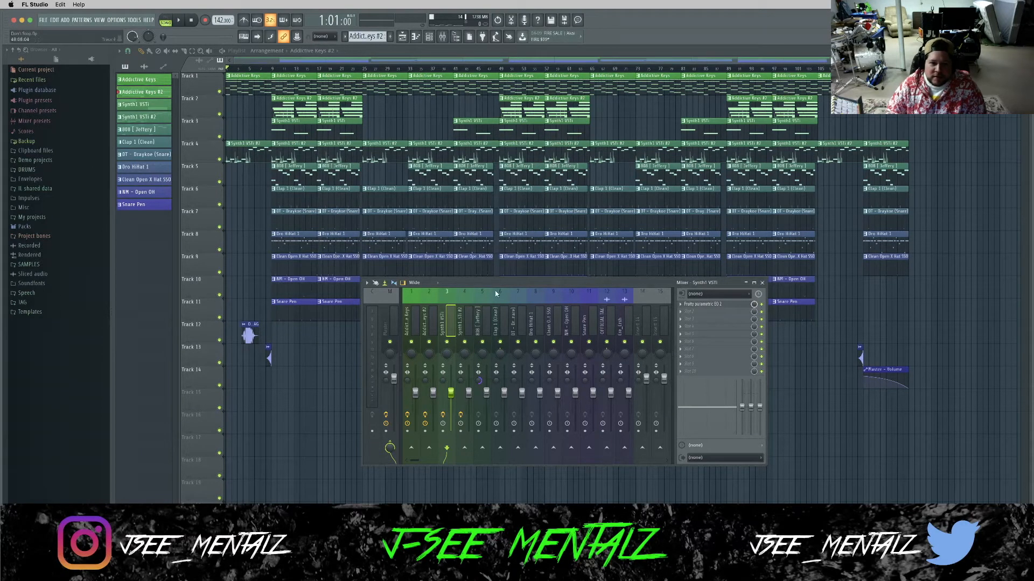
left_click(464, 323)
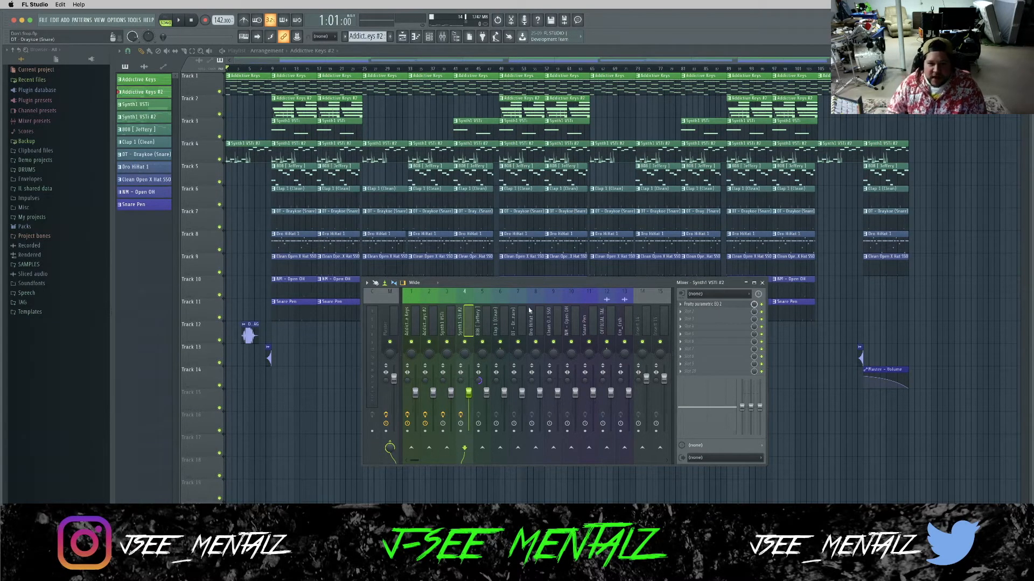
left_click(715, 304)
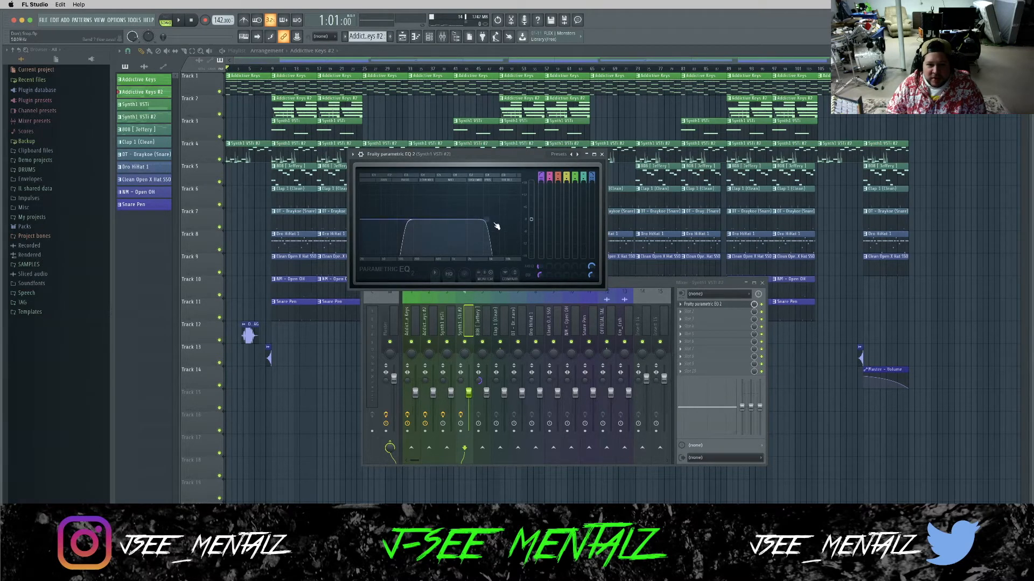
left_click(602, 154)
Step: Check the effect slots of the remaining mixer tracks one by one, starting with the 808 and continuing through the drums
left_click(487, 325)
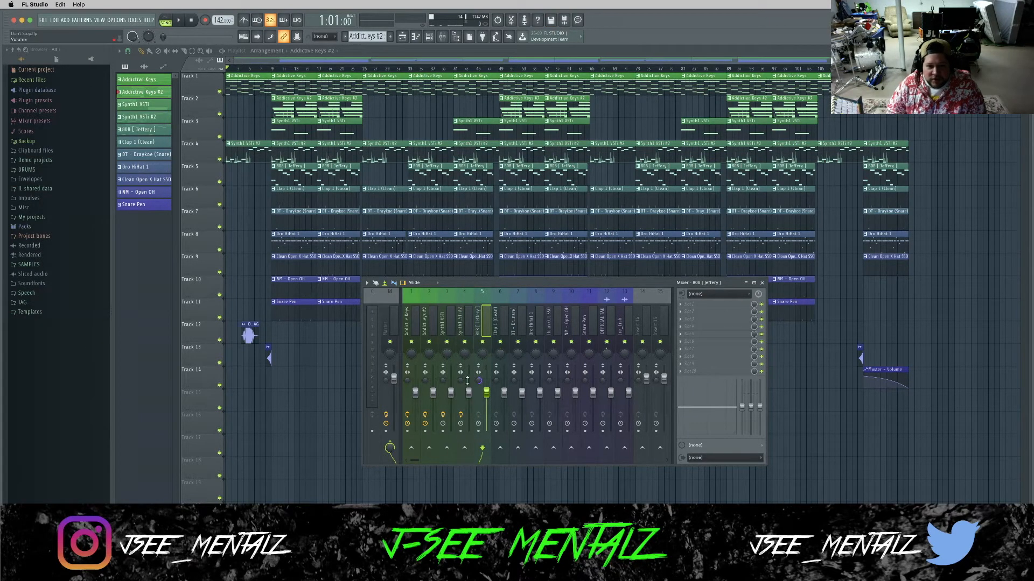
left_click(505, 326)
left_click(522, 326)
left_click(538, 326)
left_click(557, 325)
left_click(572, 325)
left_click(593, 325)
left_click(608, 325)
left_click(624, 326)
Step: Open the Master track's Fruity Multiband Compressor and Ozone Elements to review their settings, and close them
left_click(392, 323)
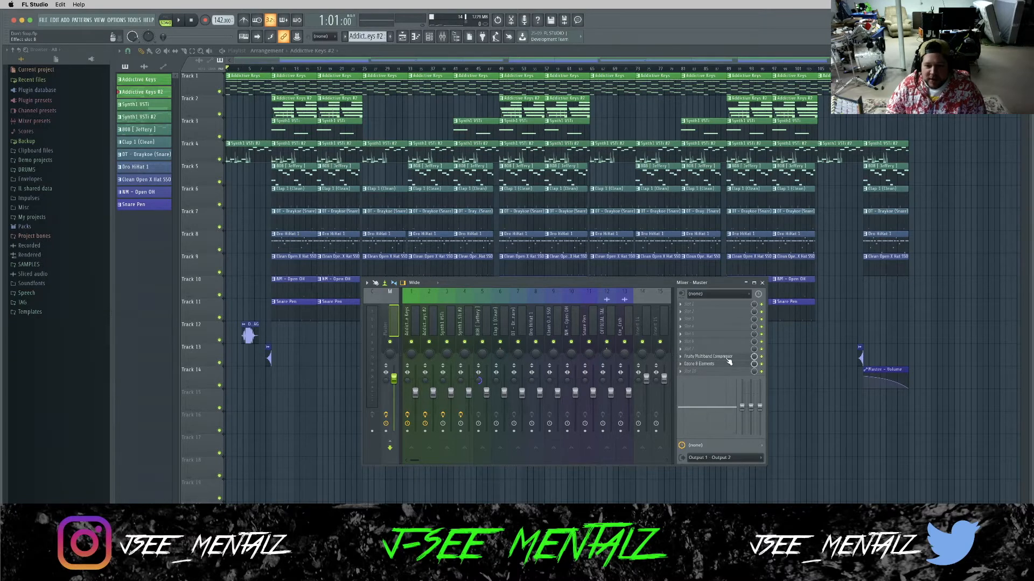
left_click(728, 358)
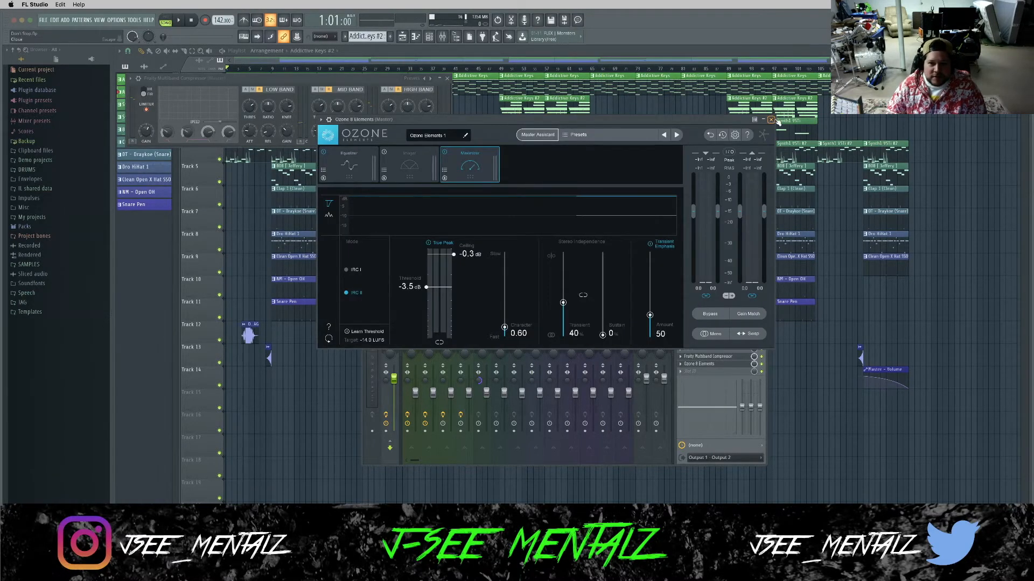
left_click(777, 121)
Step: In the Synth1 VSTi instrument, browse the external sound banks and display the presets of Tonius Synth1 bank 1
left_click_drag(577, 194, 591, 178)
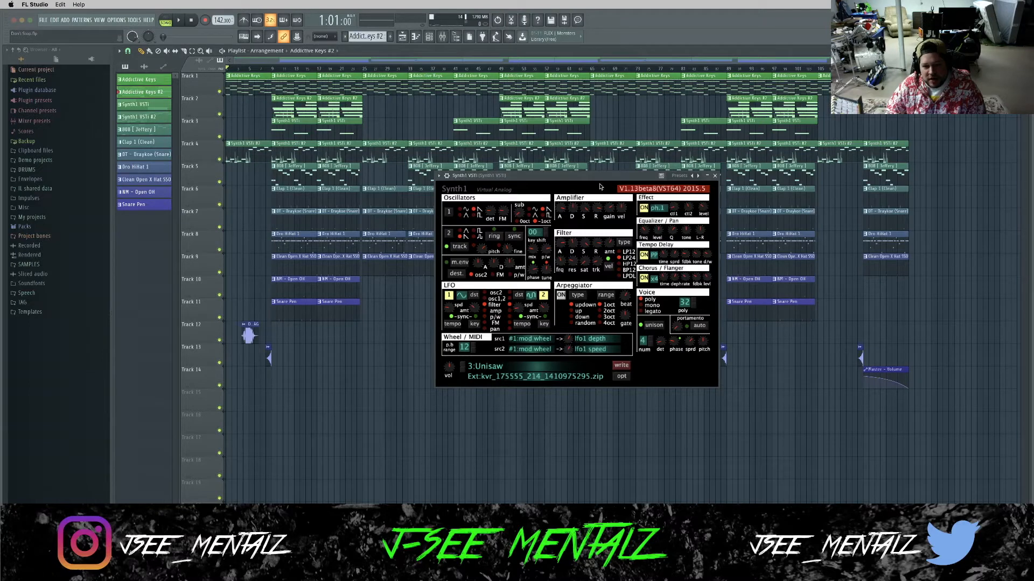
mouse_move(599, 177)
left_mouse_down()
mouse_move(549, 173)
mouse_move(596, 180)
left_mouse_up()
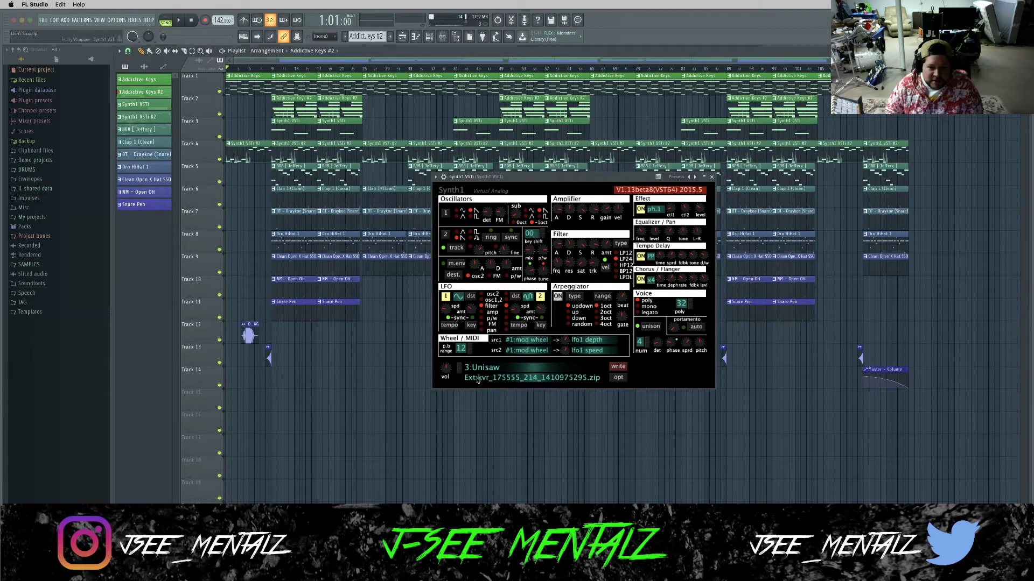
left_click(568, 380)
scroll(416, 128, "down", 10)
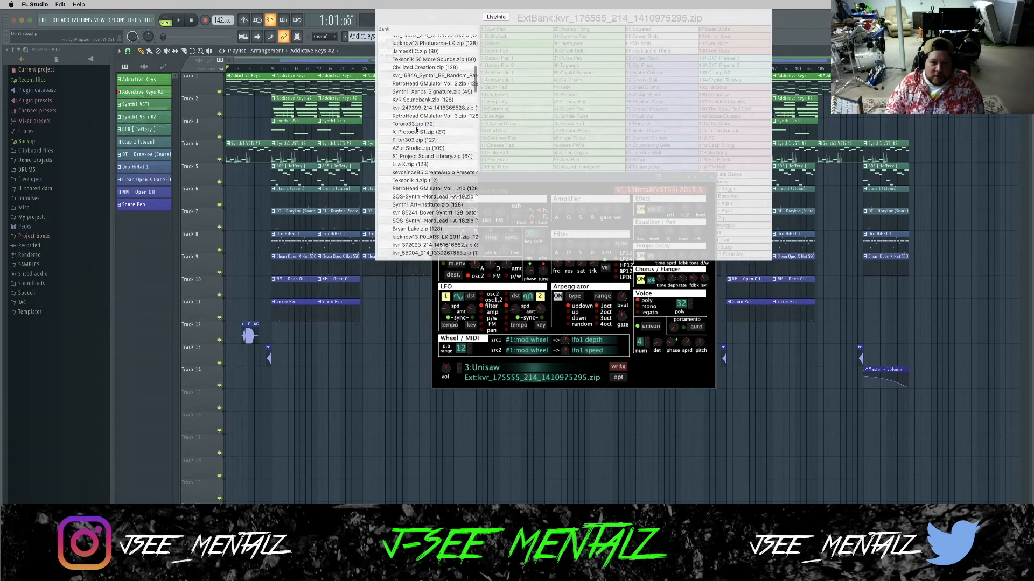
scroll(415, 131, "down", 10)
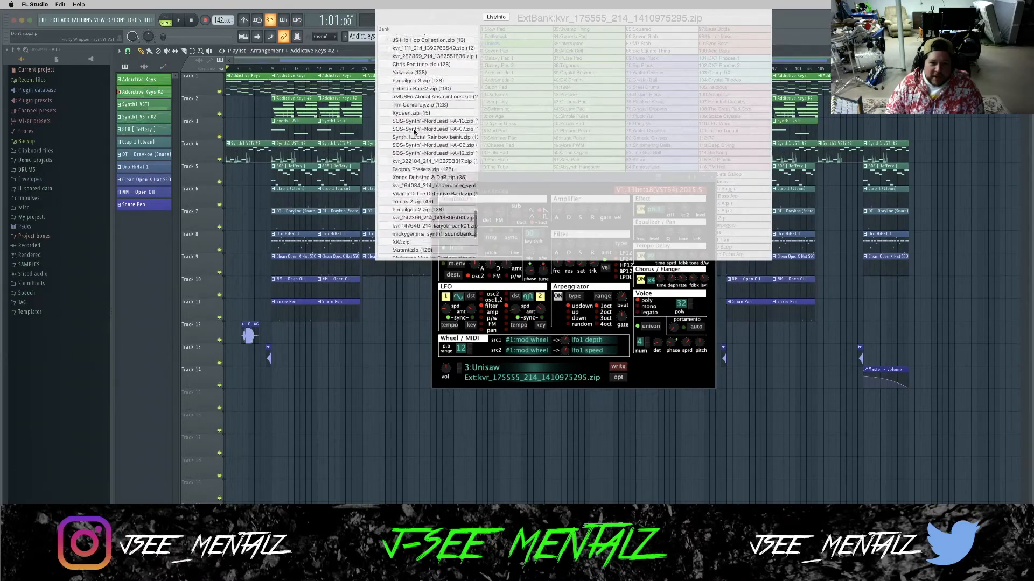
scroll(414, 132, "up", 20)
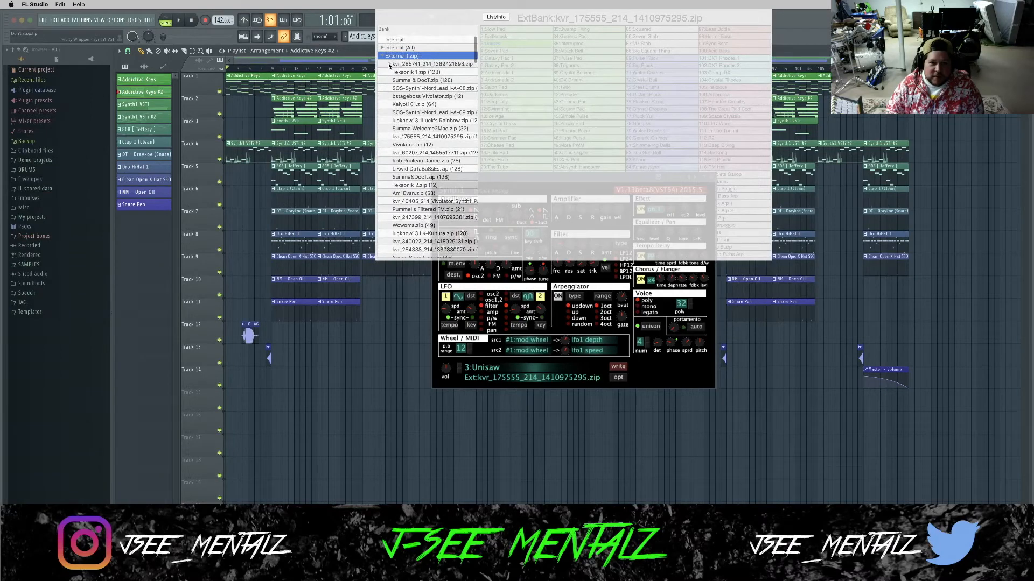
left_click(389, 64)
left_click(415, 72)
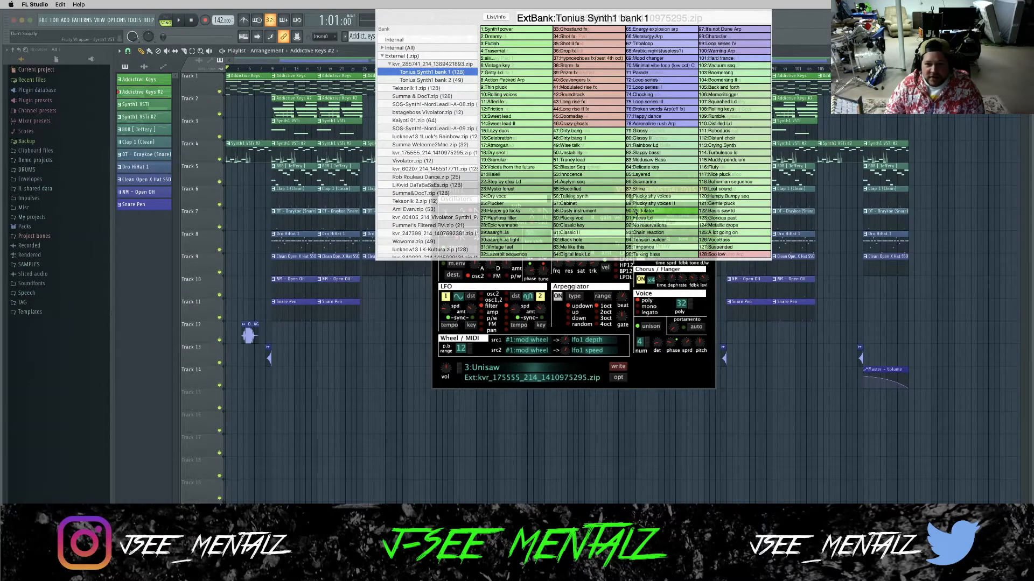
Step: Show the presets of the external banks one by one, from Tonius Synth1 bank 2 down to SOS-Synth1-NordLeadII-A-09.zip
left_click(428, 80)
left_click(434, 88)
left_click(451, 97)
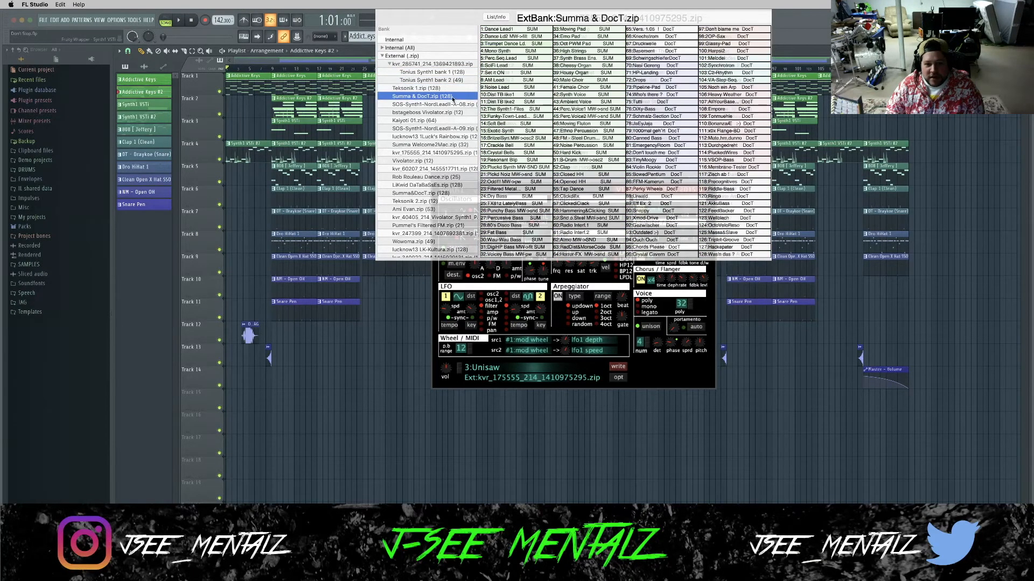
left_click(434, 104)
left_click(441, 113)
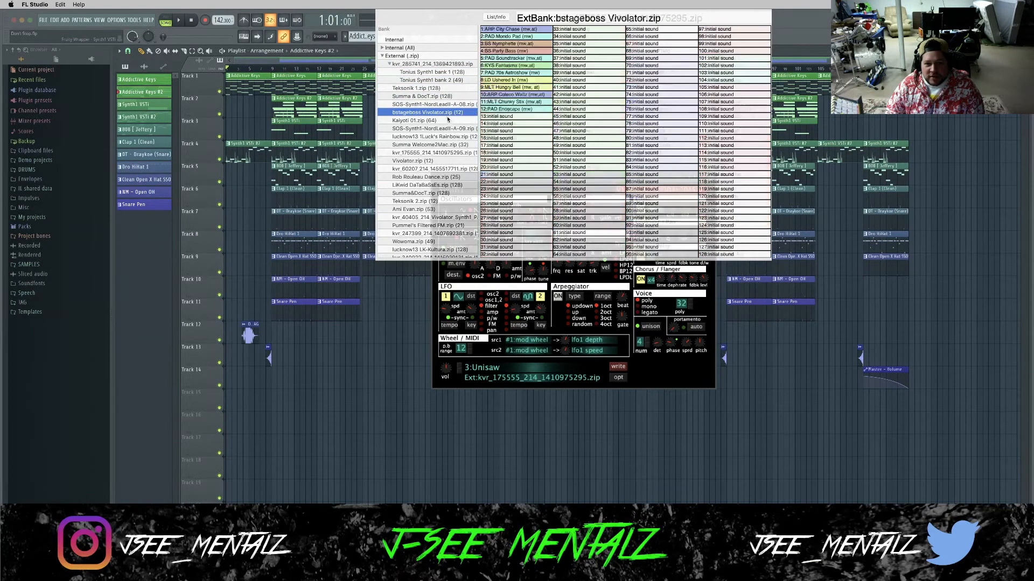
left_click(448, 121)
left_click(449, 129)
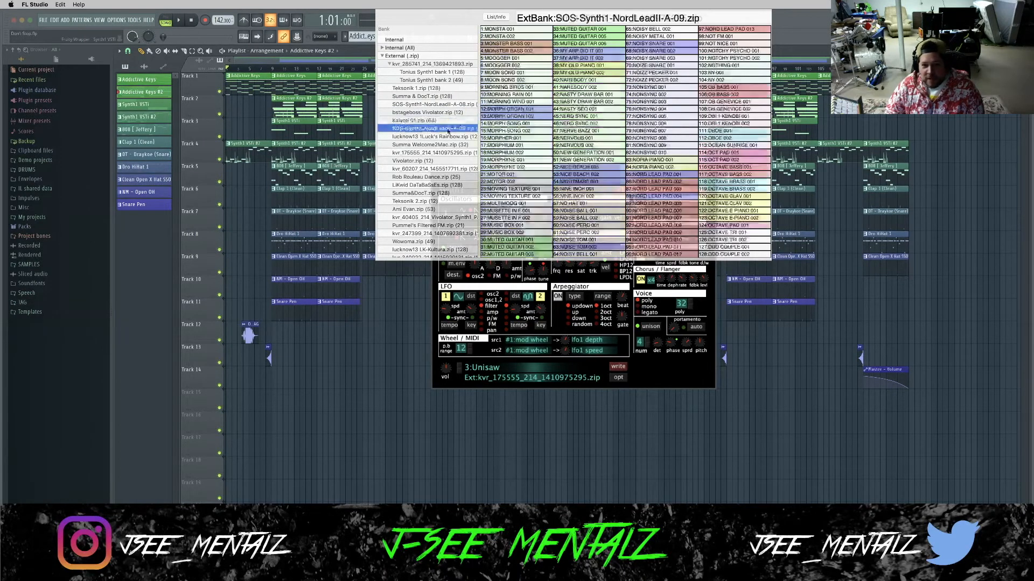
Step: Show the next external banks' presets down to kvr_60207_214_1455517711.zip, and close the bank browser and the Playlist
left_click(452, 137)
left_click(455, 144)
left_click(443, 153)
left_click(432, 161)
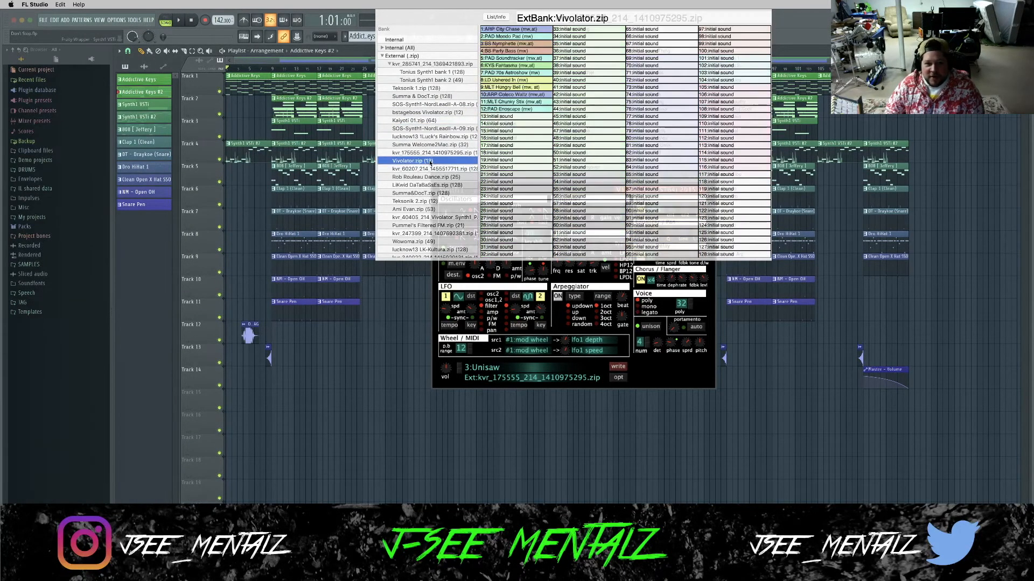
left_click(434, 170)
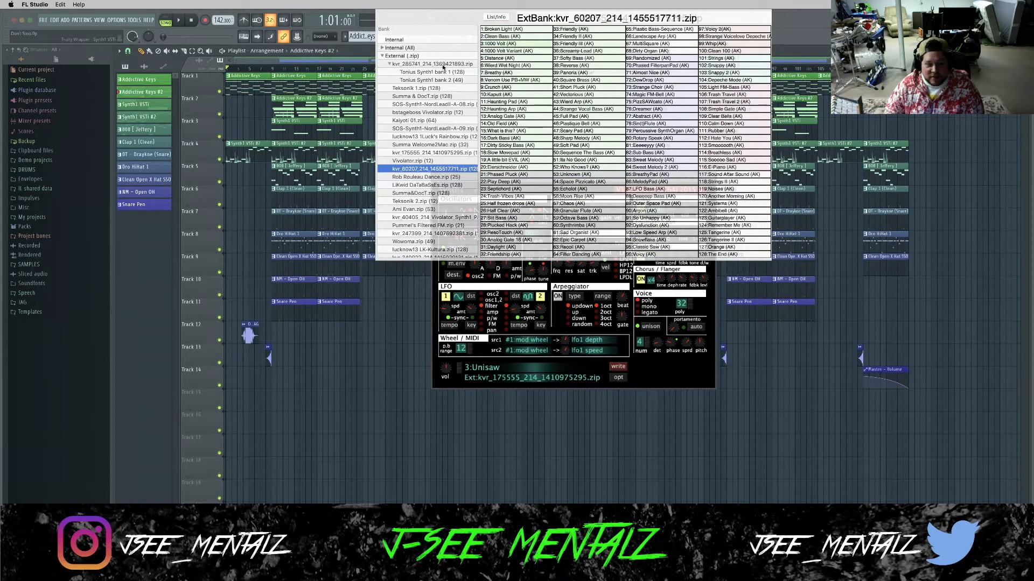
left_click(707, 433)
key("F5")
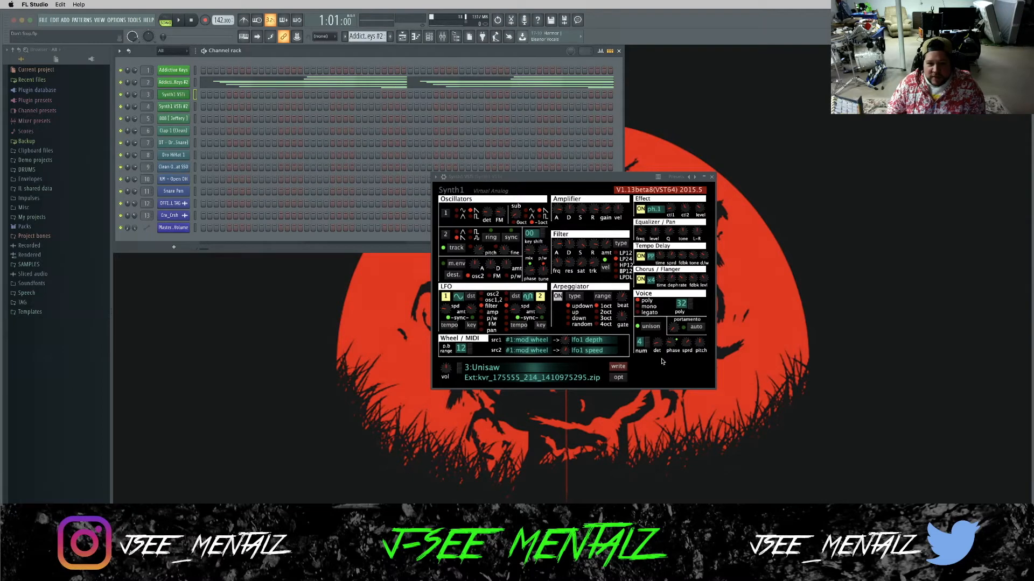
Step: Disable the custom Panel and Text colors in the Synth1 options and apply the change
left_click(619, 377)
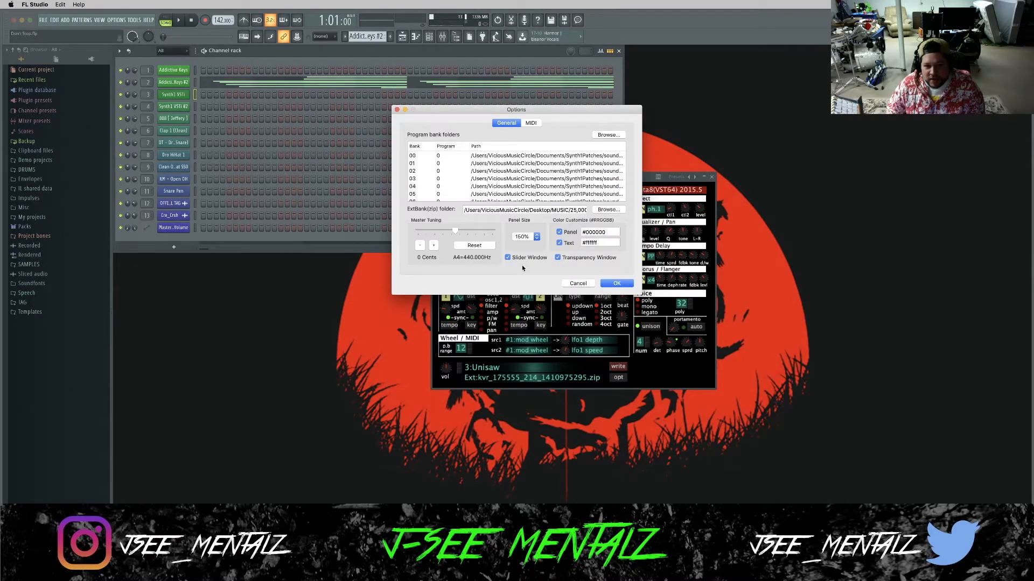
left_click(564, 233)
left_click(563, 243)
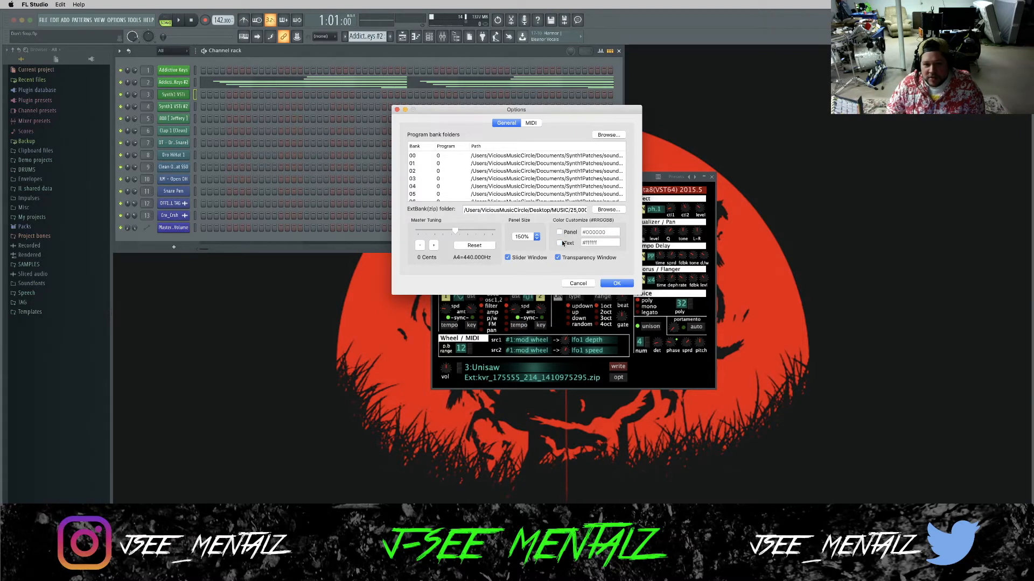
left_click(616, 282)
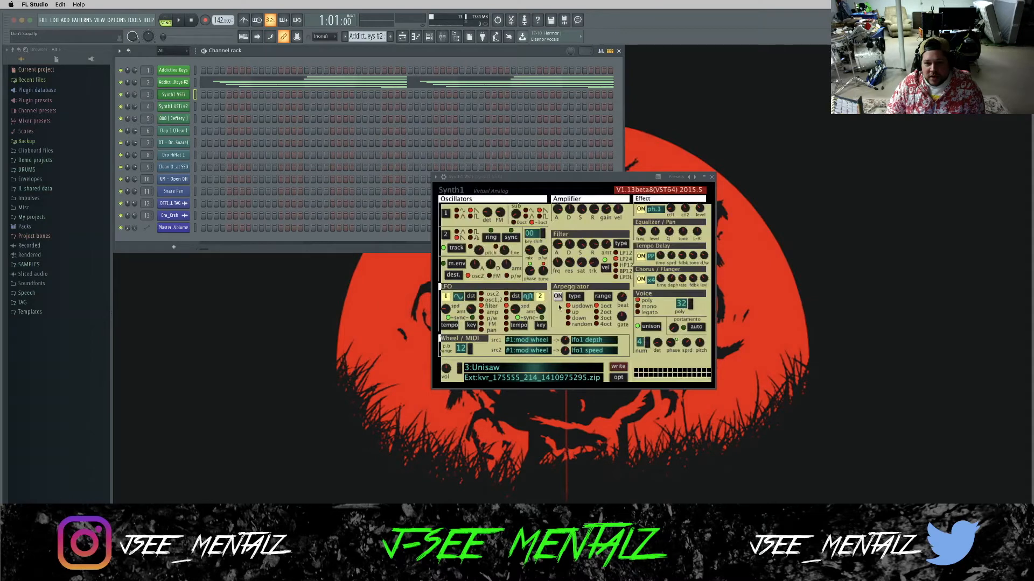
Step: Enable the custom Panel color #000000 and Text color #ffffff in the Synth1 options and apply them
left_click(618, 378)
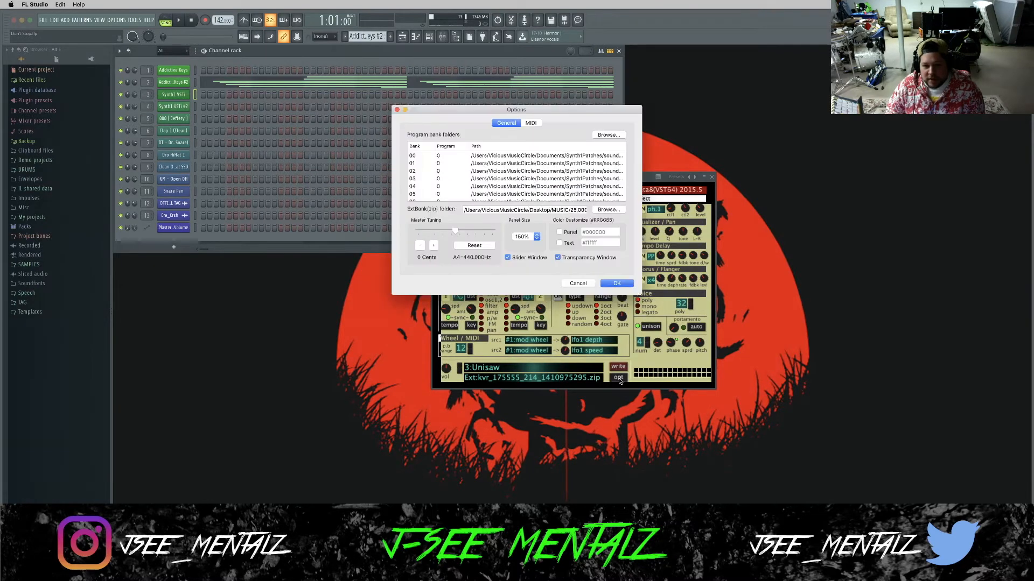
left_click(559, 233)
left_click(558, 243)
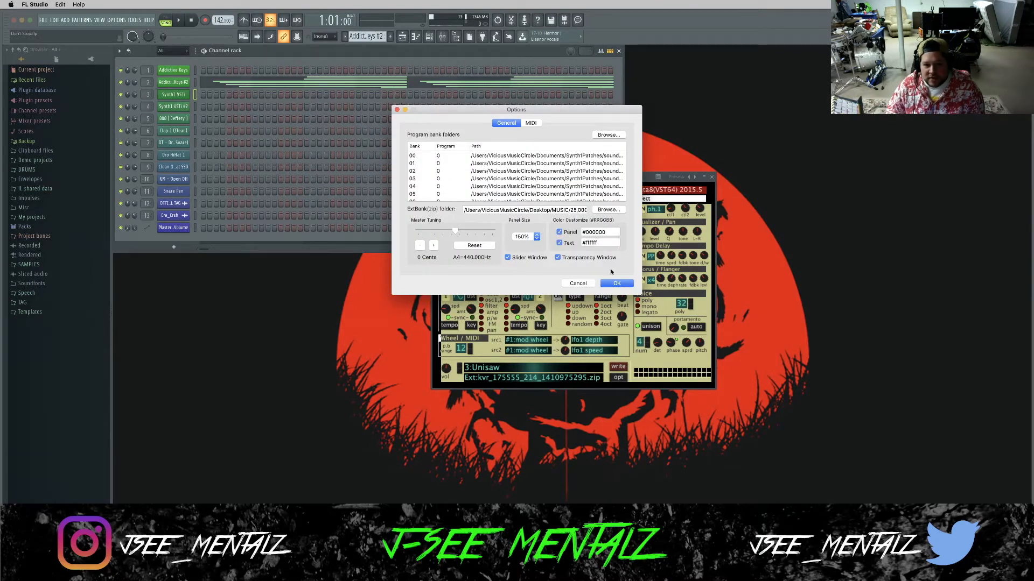
left_click(613, 284)
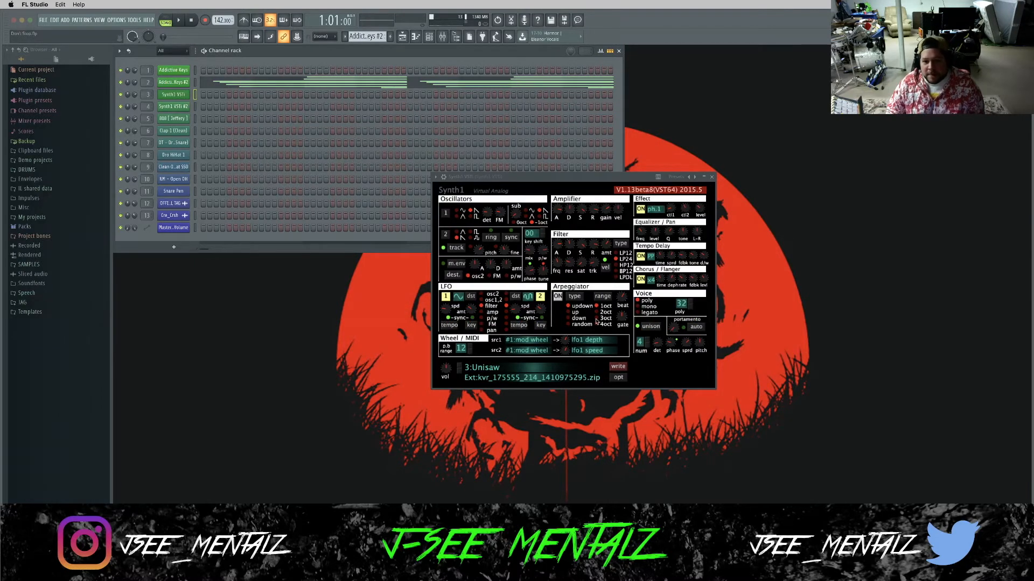
Step: Check the ExtBank (zip) folder path in the Synth1 options, cancel the dialog and close the instrument window
left_click(618, 378)
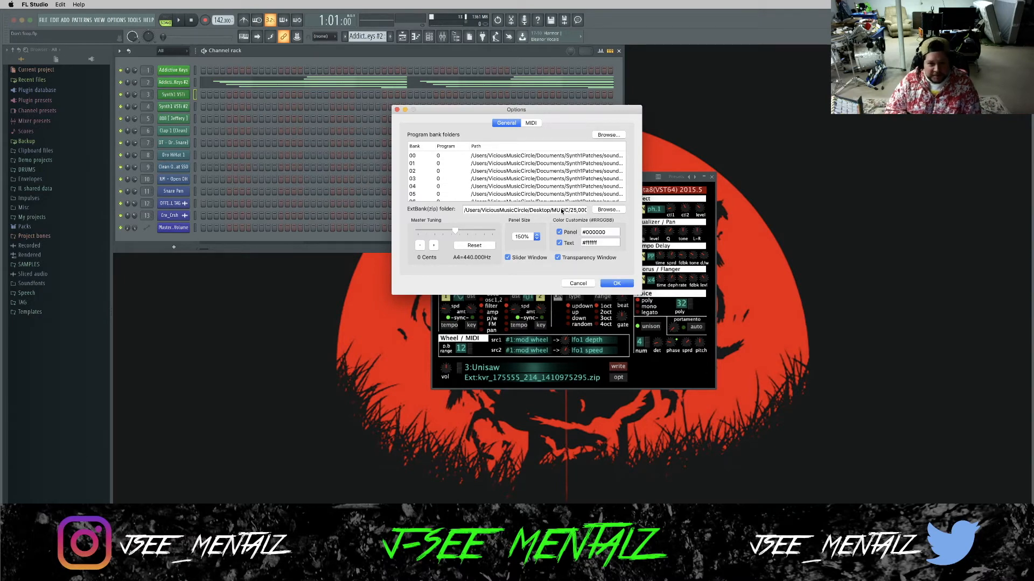
left_click(574, 285)
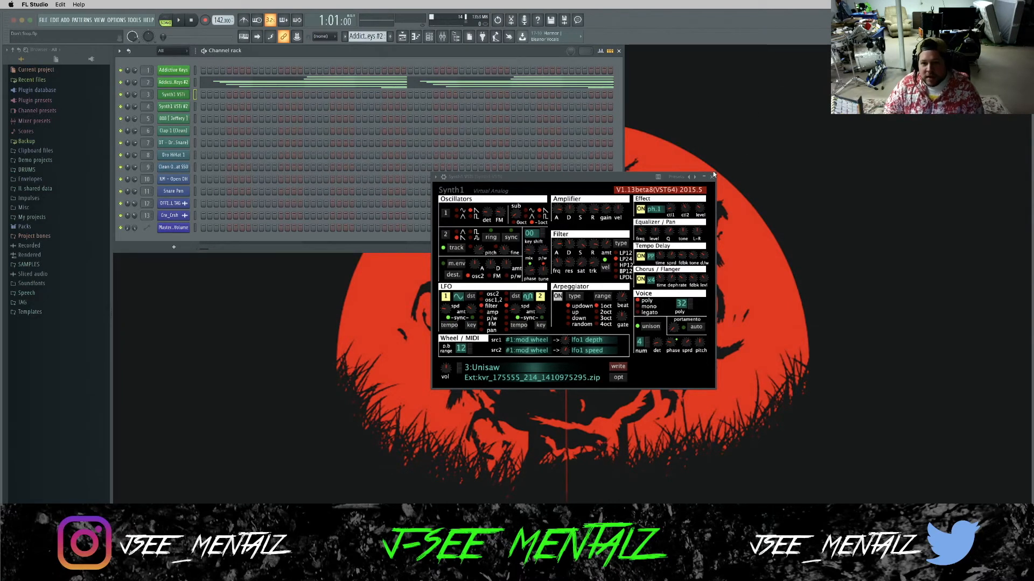
left_click(712, 177)
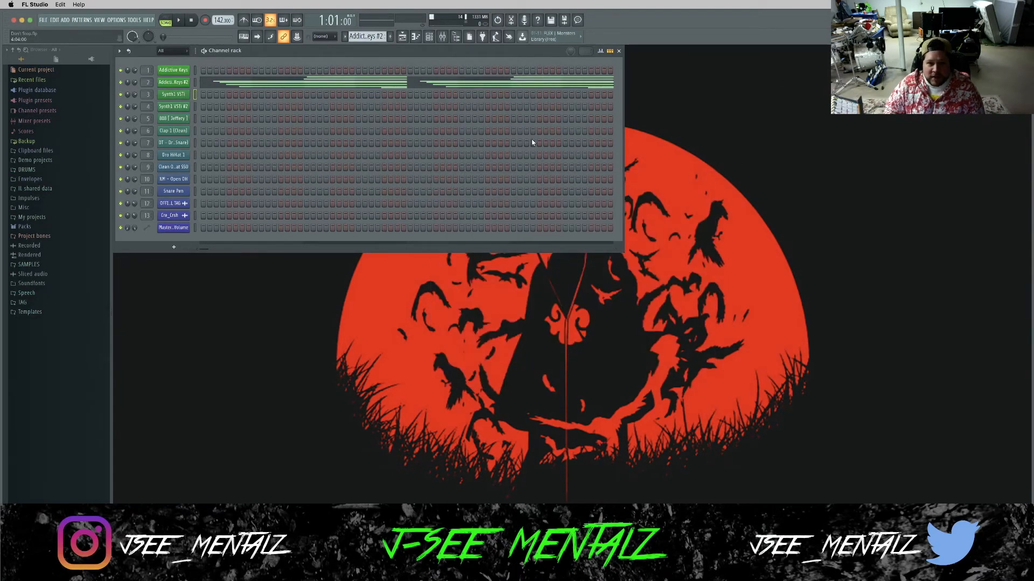